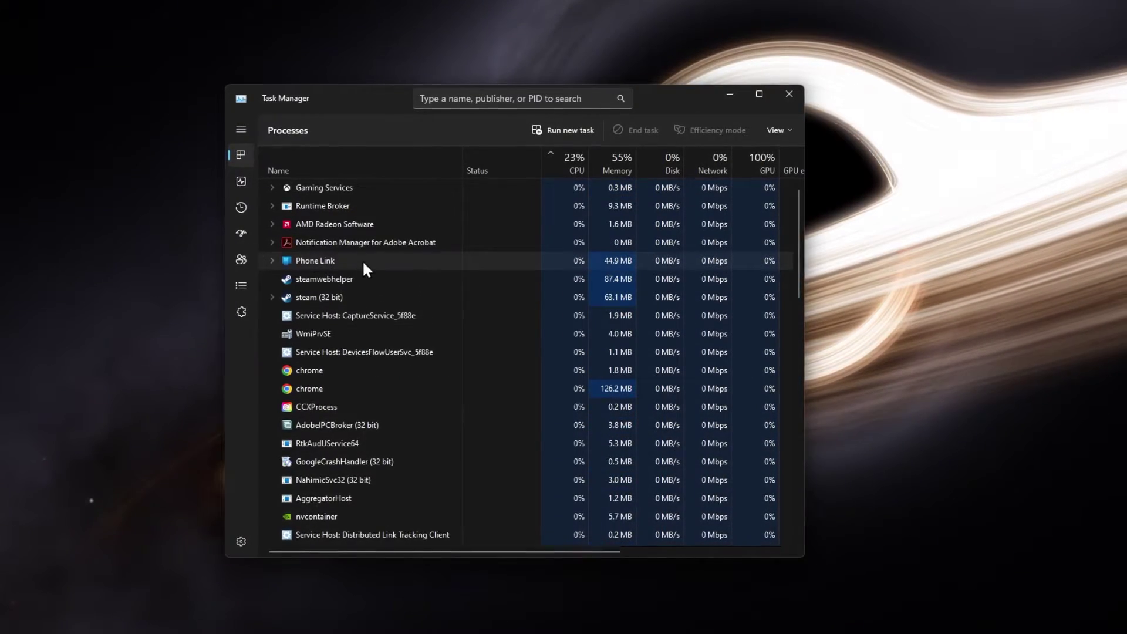
Inspect the Creative Cloud (32 bit) process's options, then close Task Manager.
right_click(394, 204)
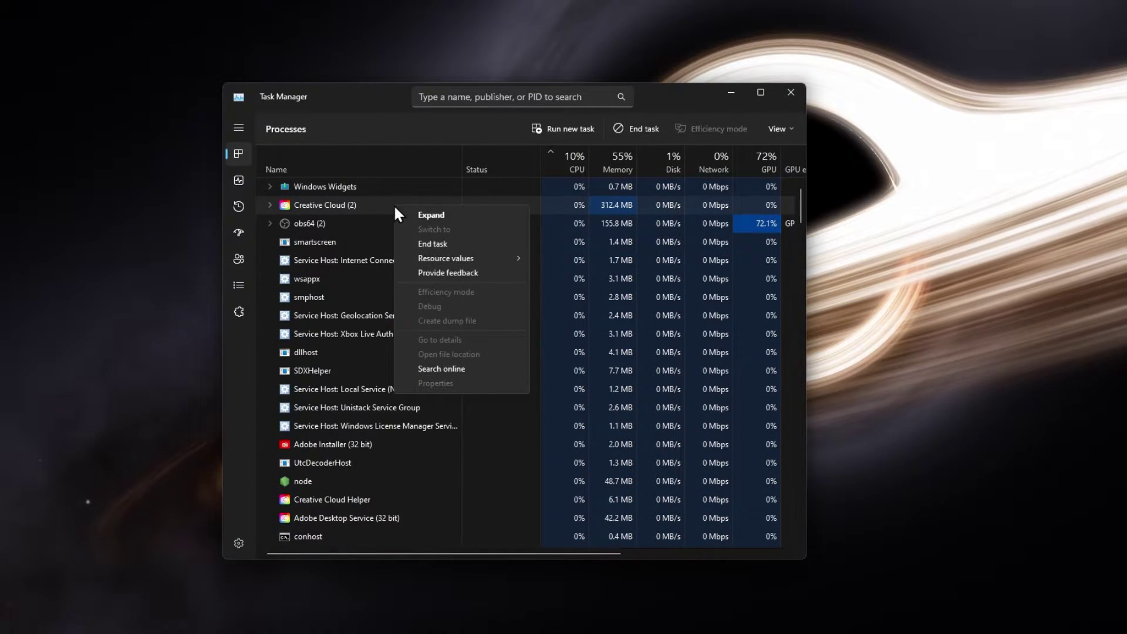
click(334, 294)
scroll(365, 383, down, 2)
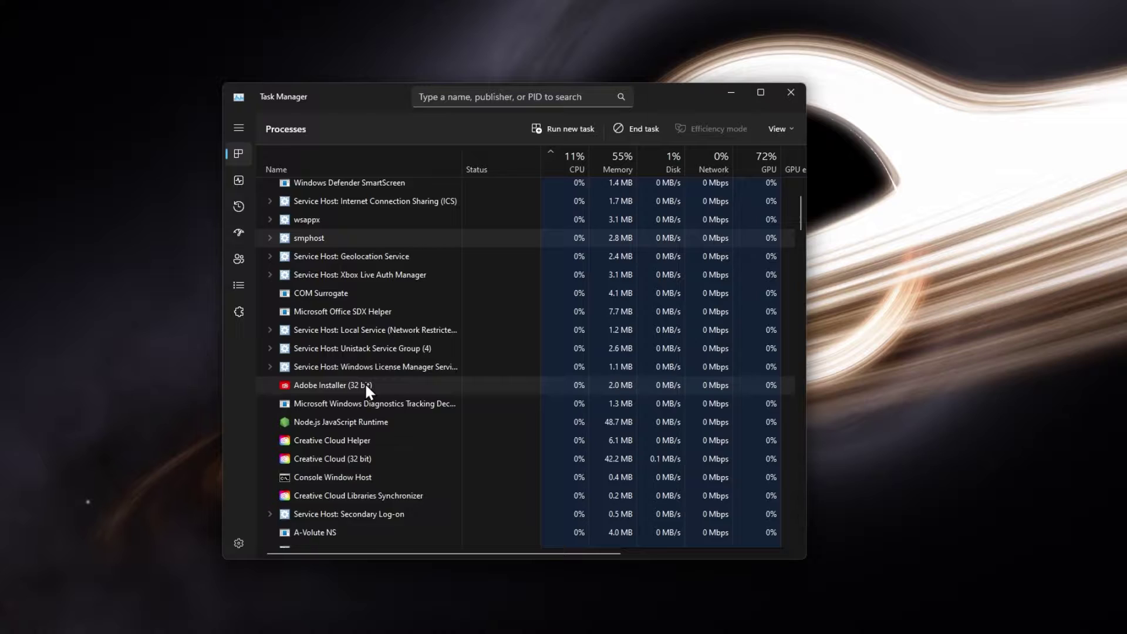
click(395, 400)
click(791, 92)
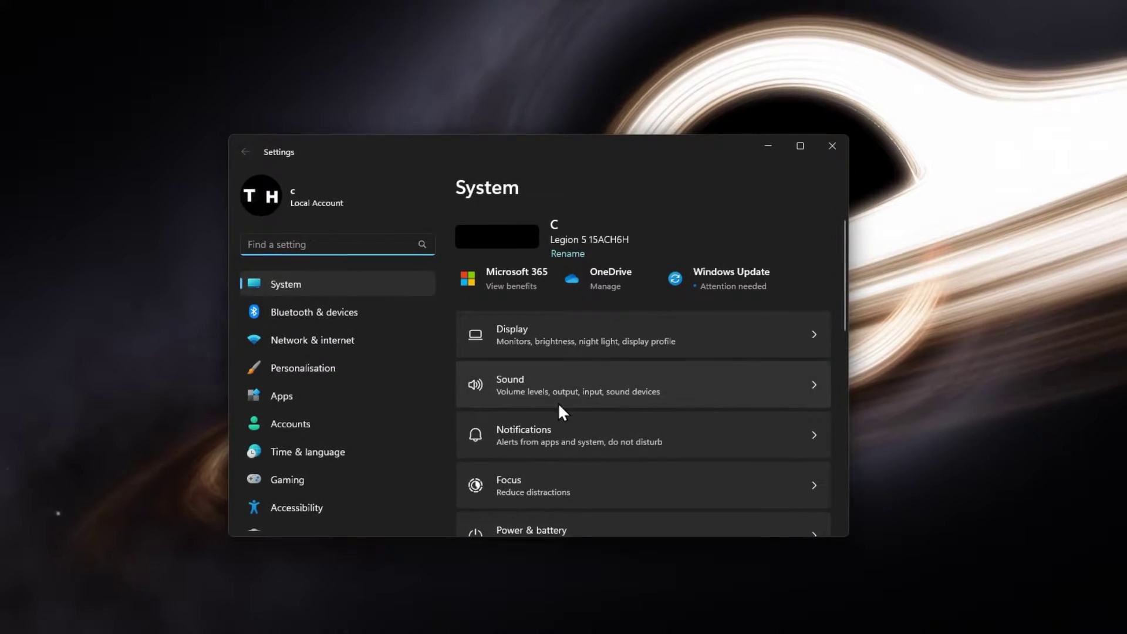
Open Additional mouse settings from Bluetooth & devices > Mouse.
click(359, 313)
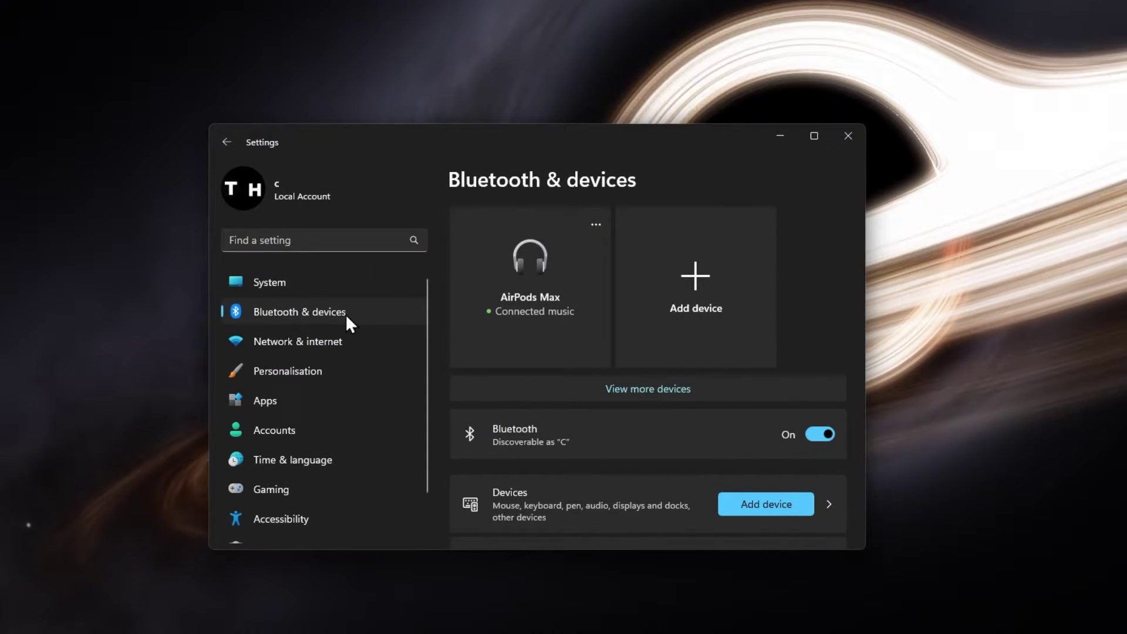
scroll(608, 324, down, 5)
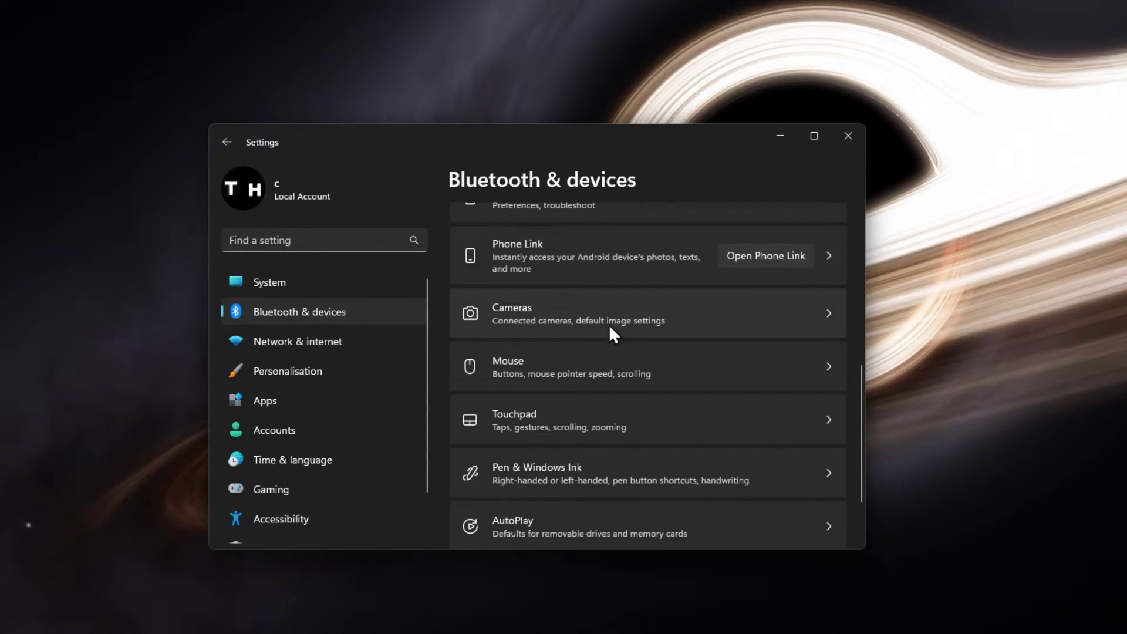
click(673, 348)
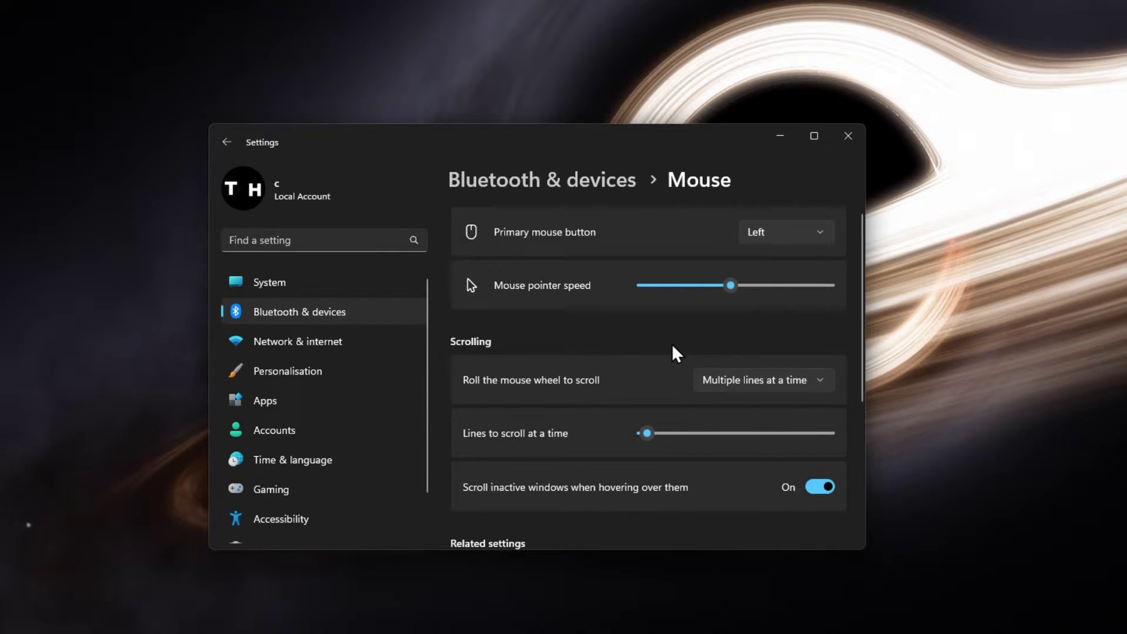
scroll(673, 347, down, 4)
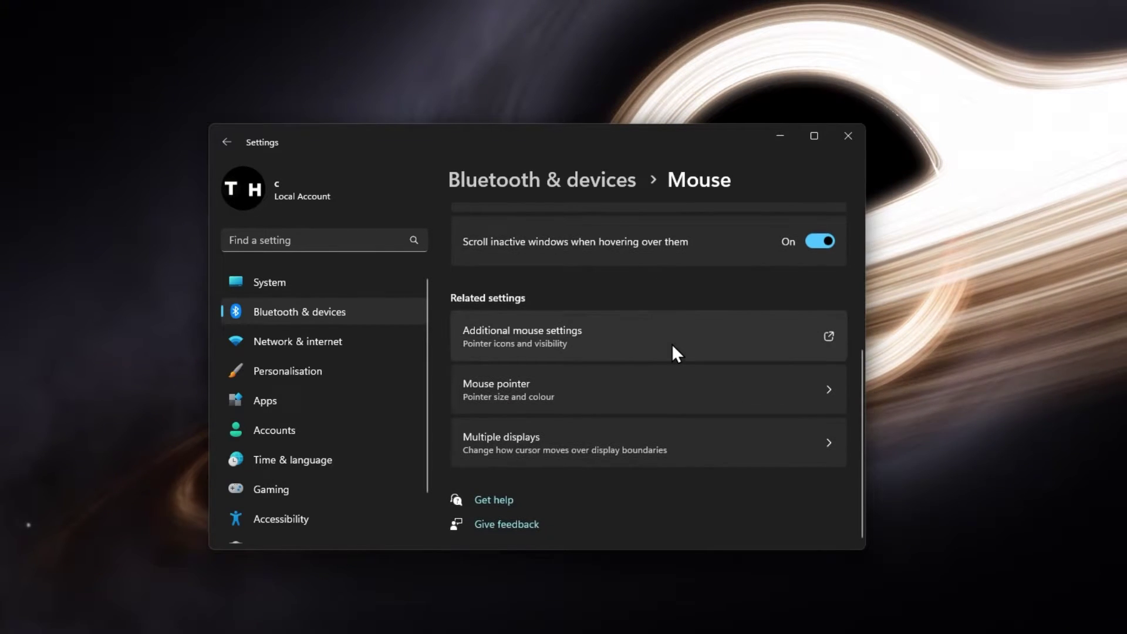
click(673, 346)
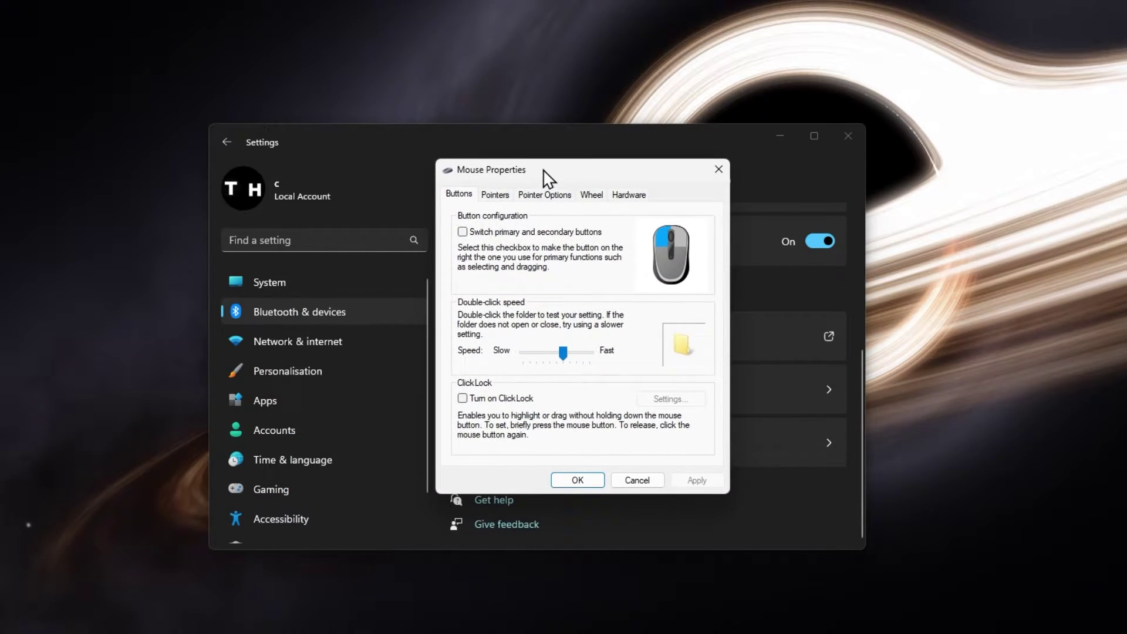
Review the Driver tab of both HID-compliant mice from the Hardware tab.
click(773, 135)
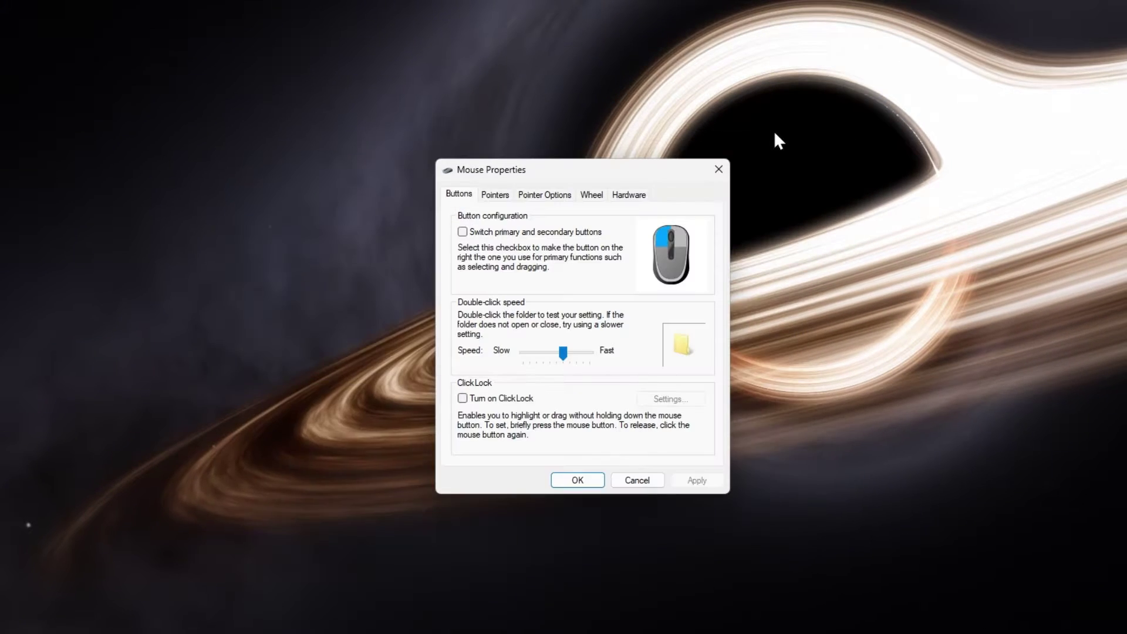
click(639, 196)
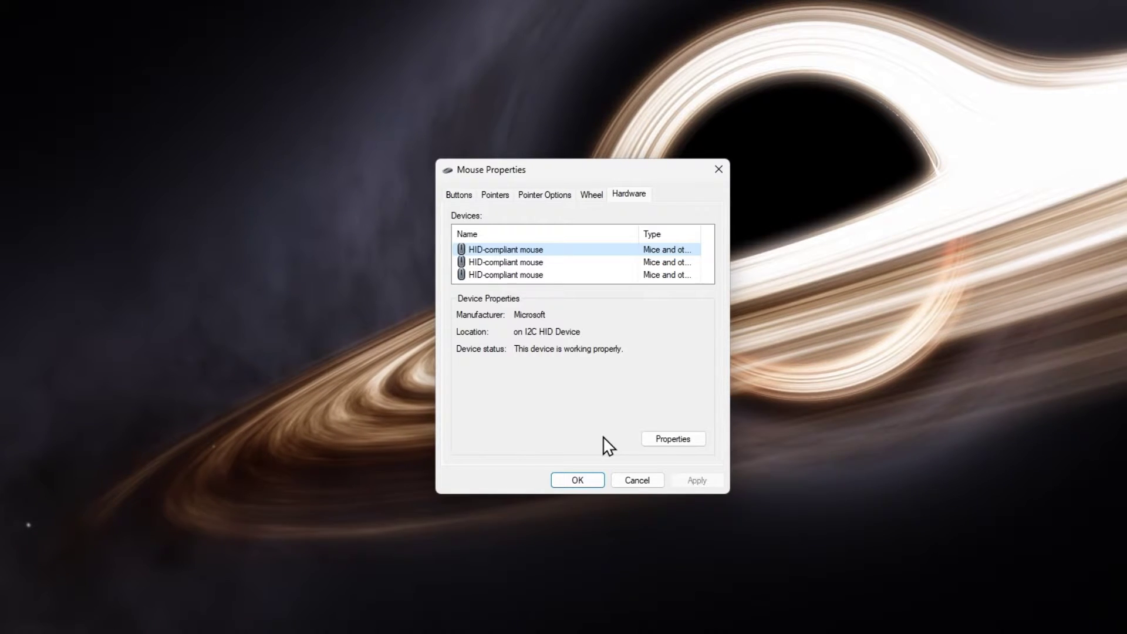
click(648, 442)
drag(634, 233, 609, 178)
click(491, 199)
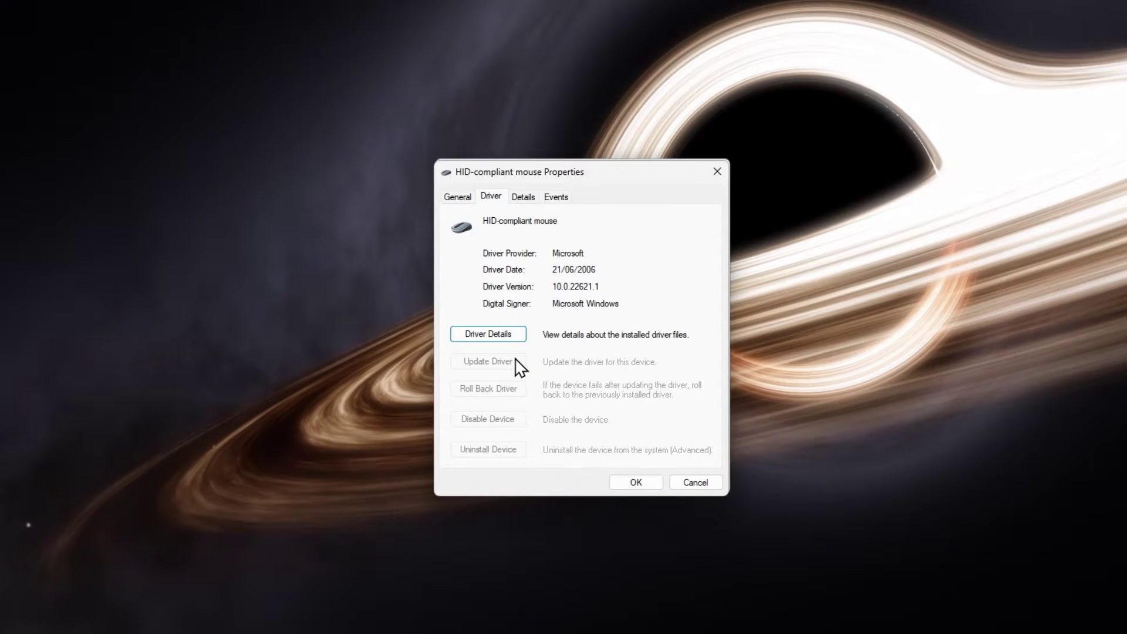
click(624, 488)
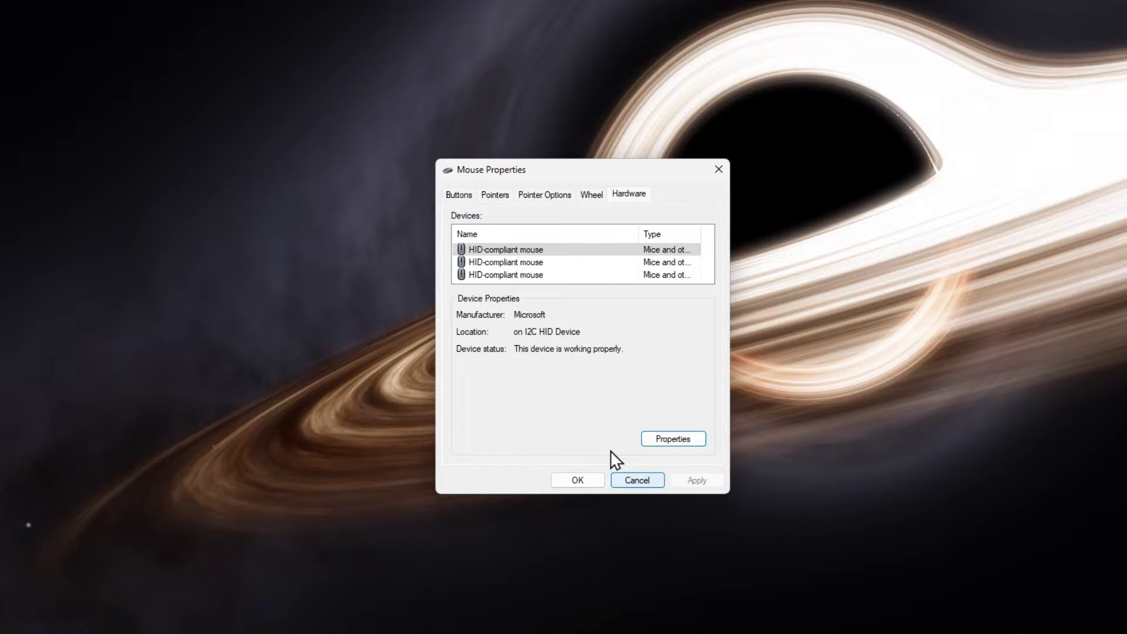
click(511, 264)
click(653, 440)
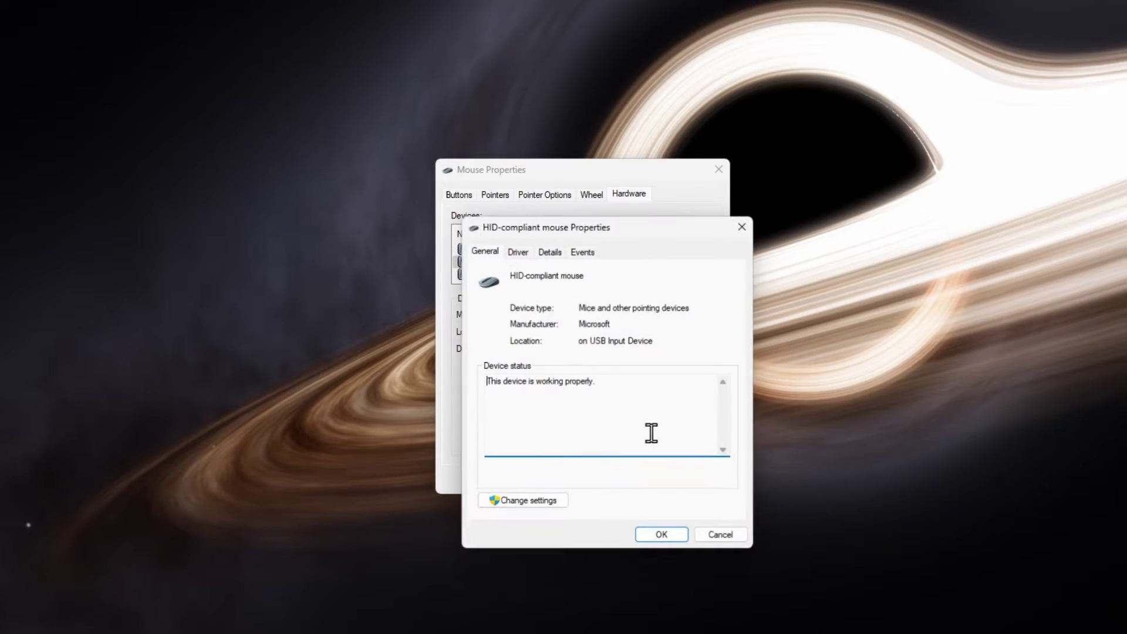
click(527, 252)
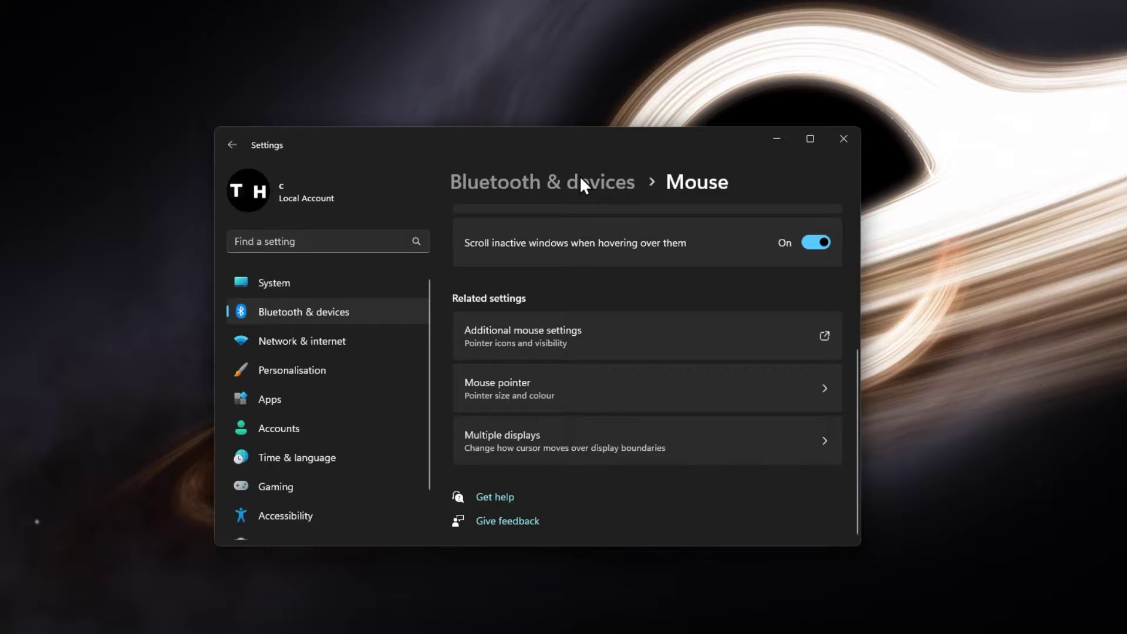
Browse the Devices list and view the USB Receiver's options, then return to Bluetooth & devices.
click(580, 182)
scroll(579, 315, down, 4)
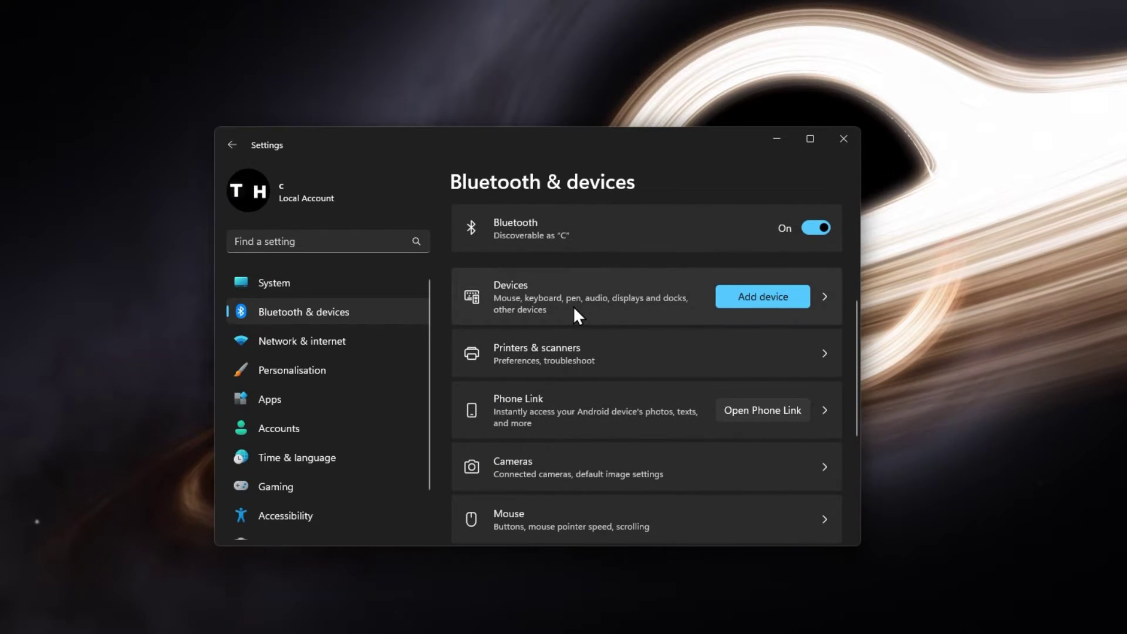
click(584, 312)
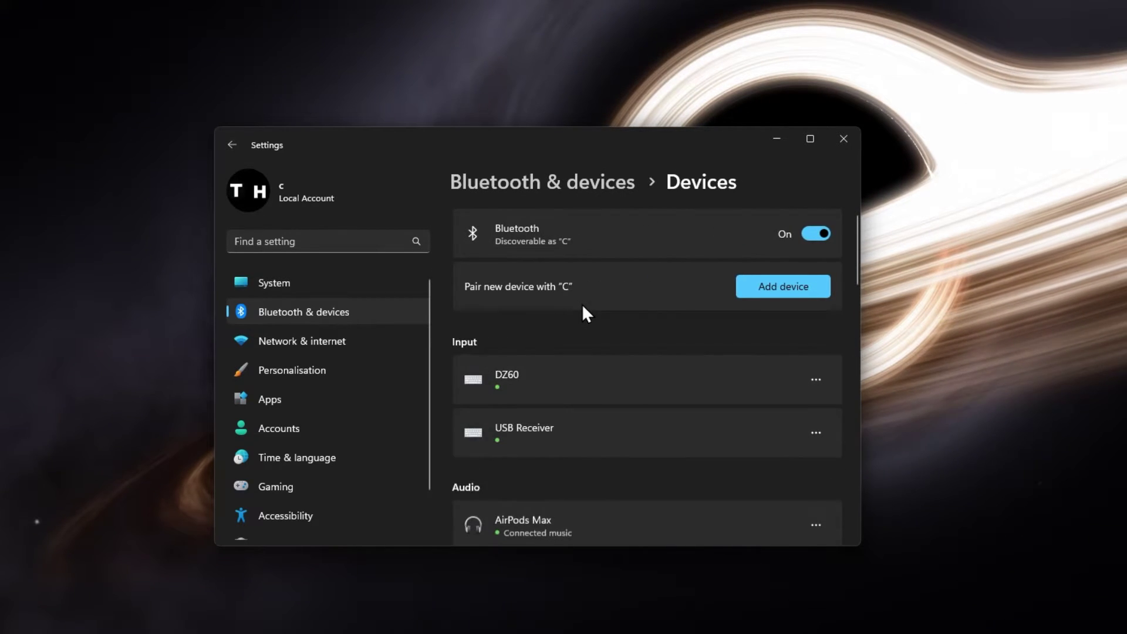
scroll(582, 304, down, 5)
scroll(618, 314, up, 2)
click(815, 280)
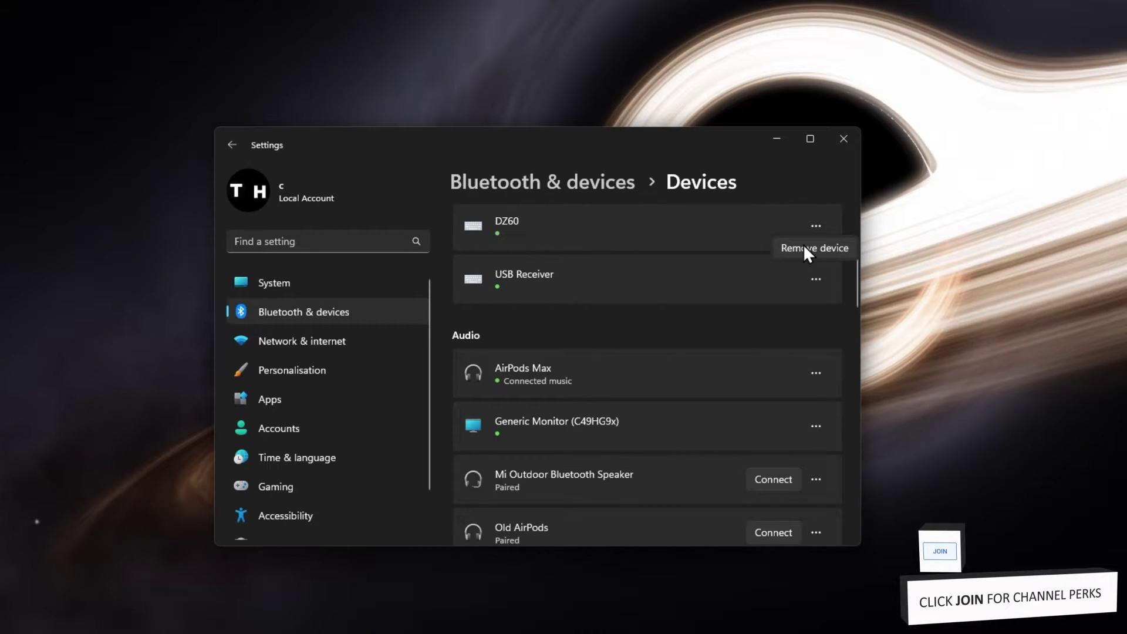
key(Escape)
key(alt+Left)
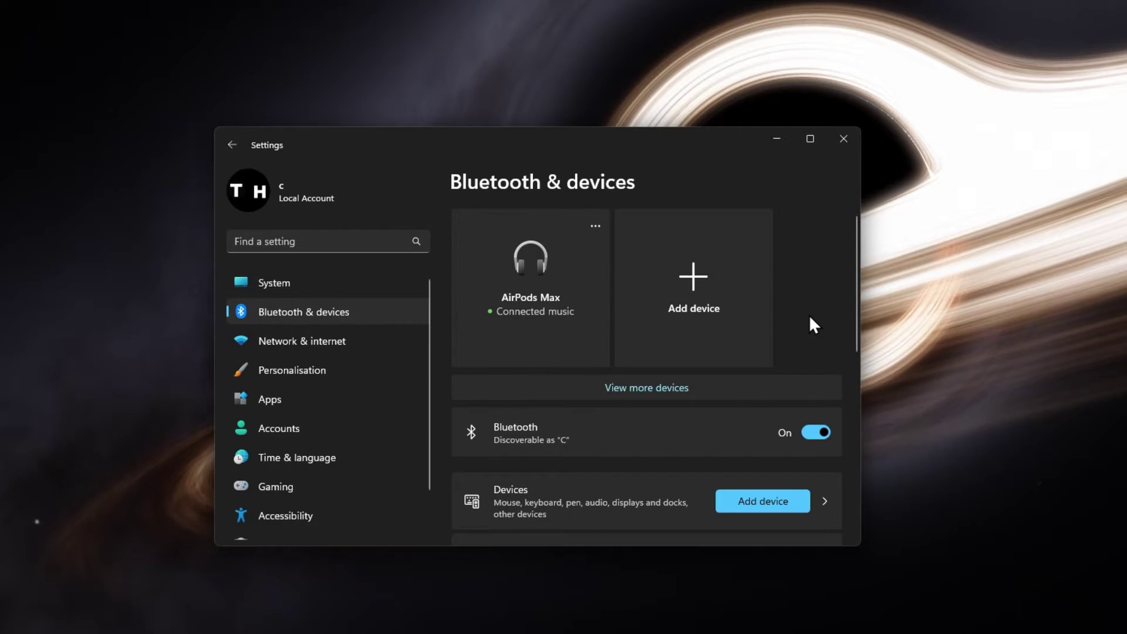
Go to the Windows Update page to check for pending updates.
scroll(323, 352, down, 2)
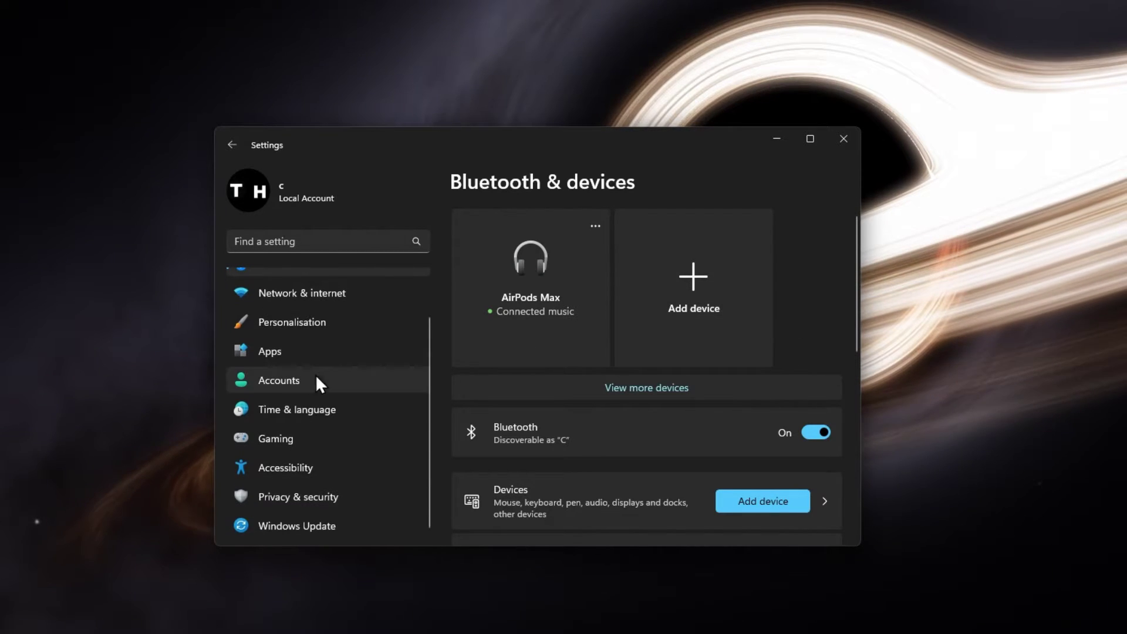
click(307, 526)
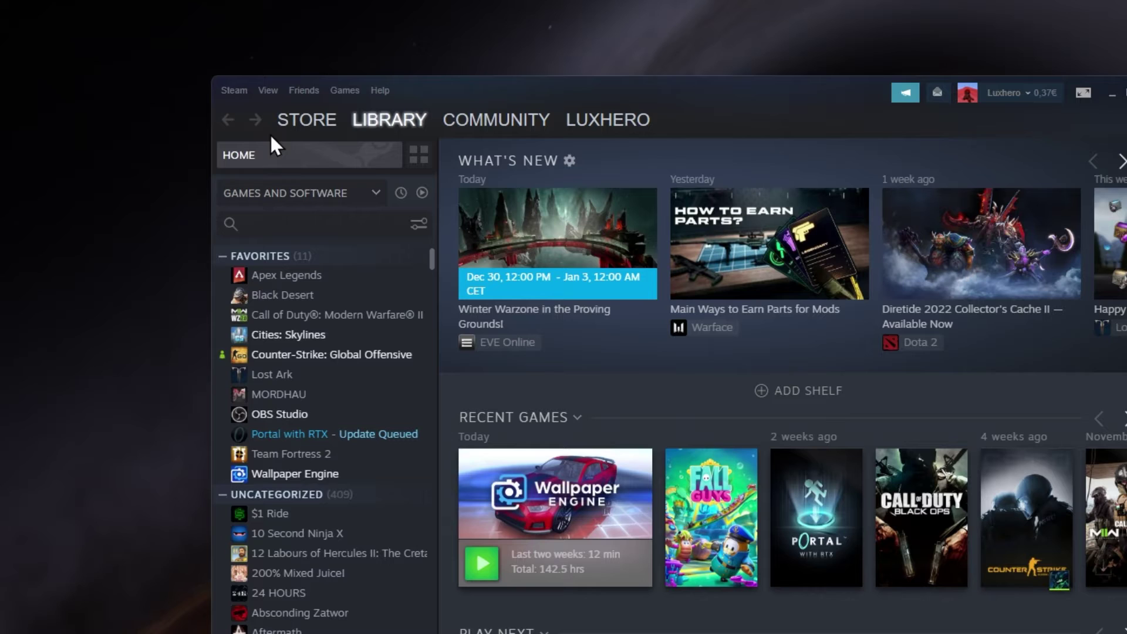
Reach General Controller Settings through Steam Settings > Controller.
click(234, 90)
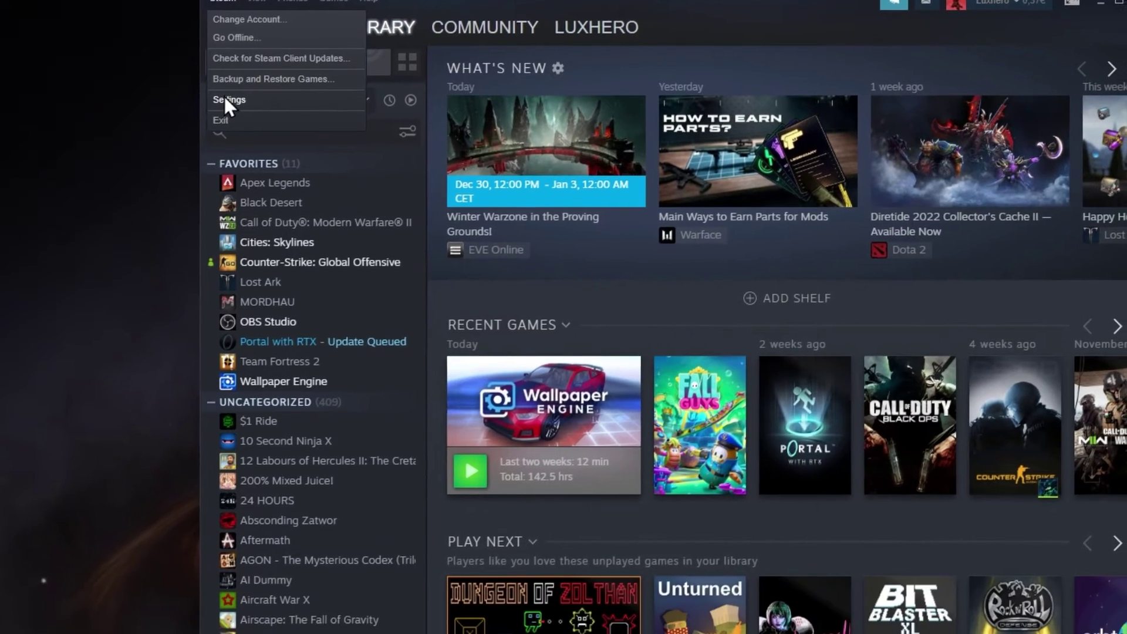
click(234, 189)
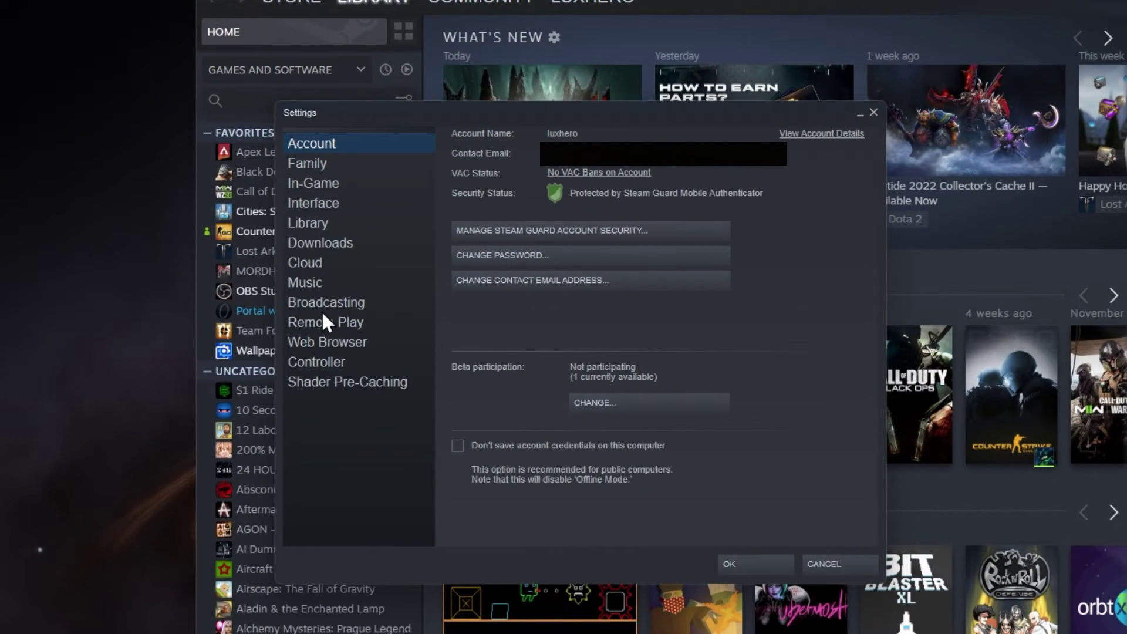
click(321, 361)
drag(680, 114, 781, 100)
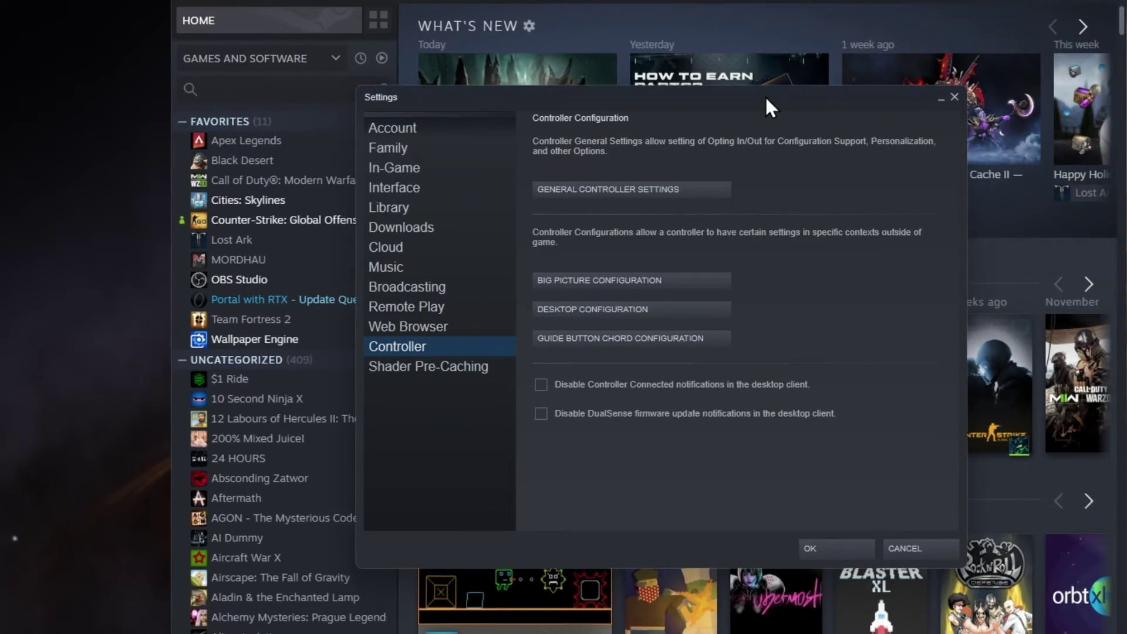
click(581, 204)
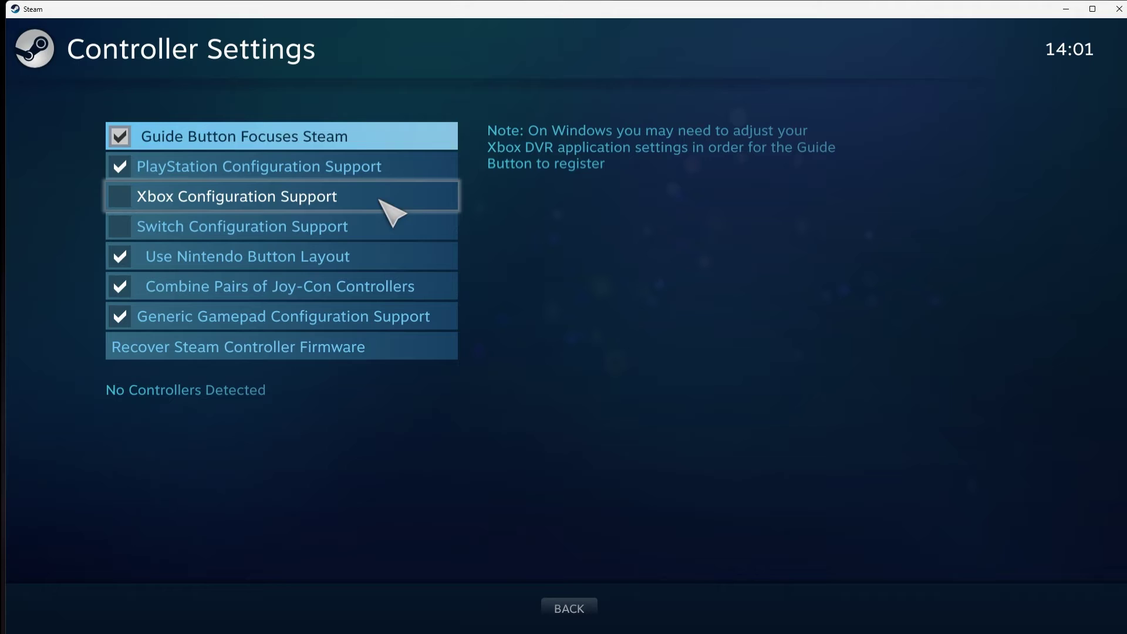
Leave Xbox Configuration Support unchecked and close the Big Picture settings window.
click(117, 198)
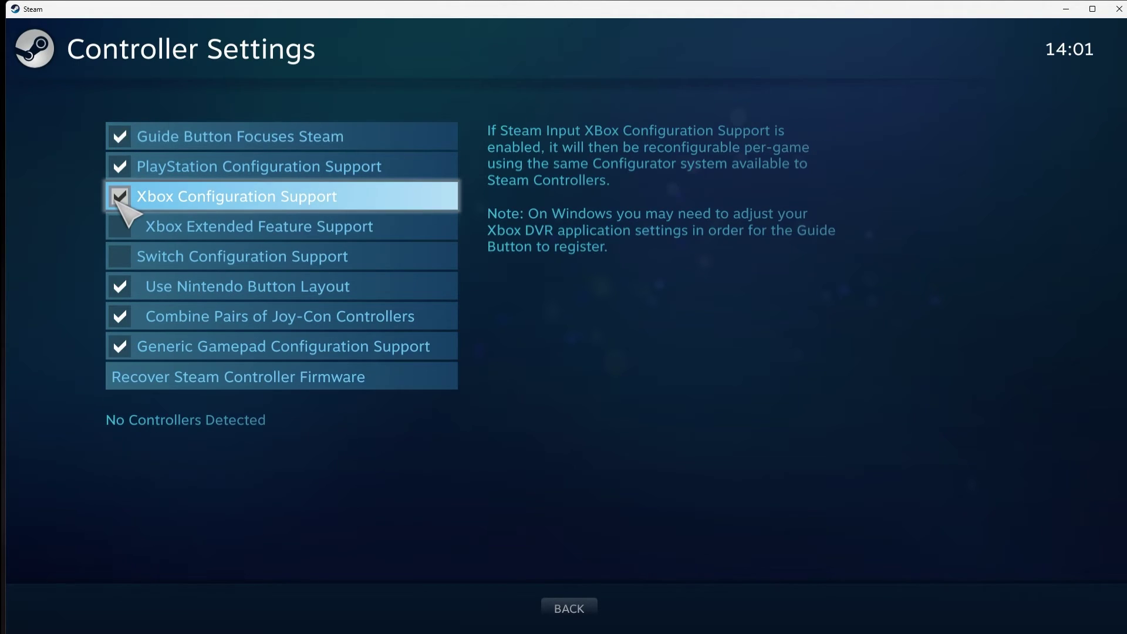
click(119, 201)
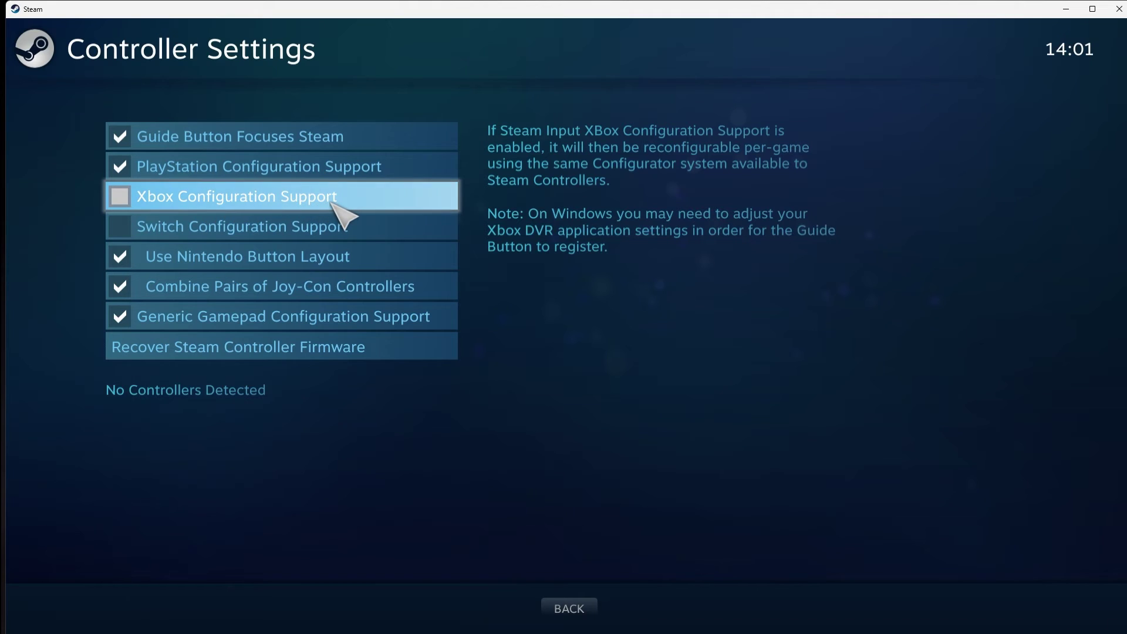
click(1119, 9)
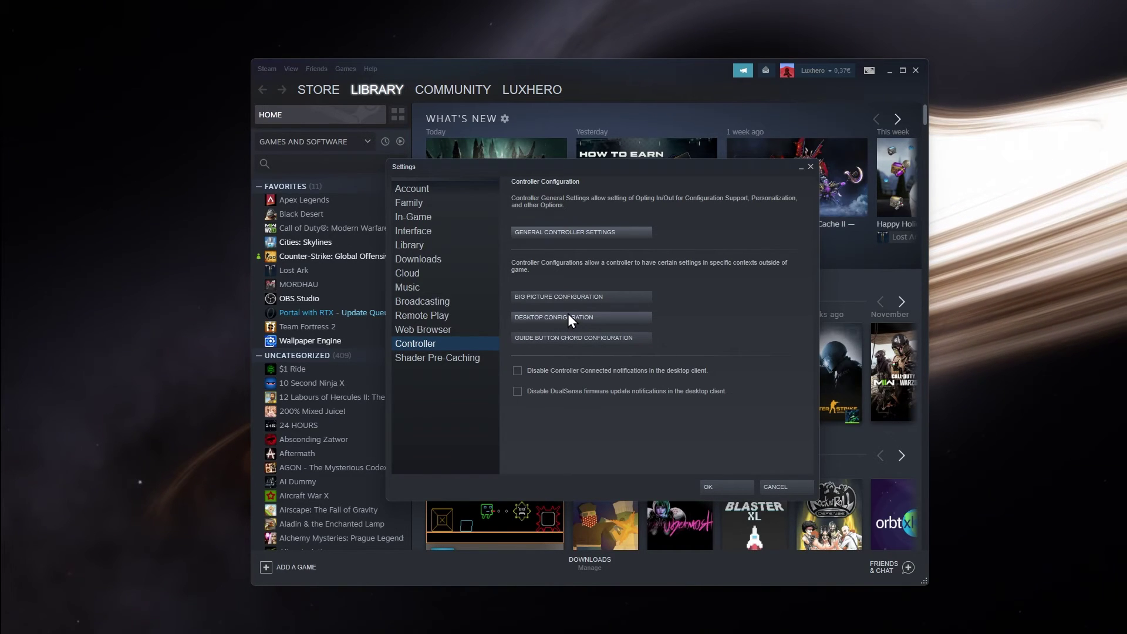
Dismiss the Steam Settings dialog to return to the Library home.
click(781, 487)
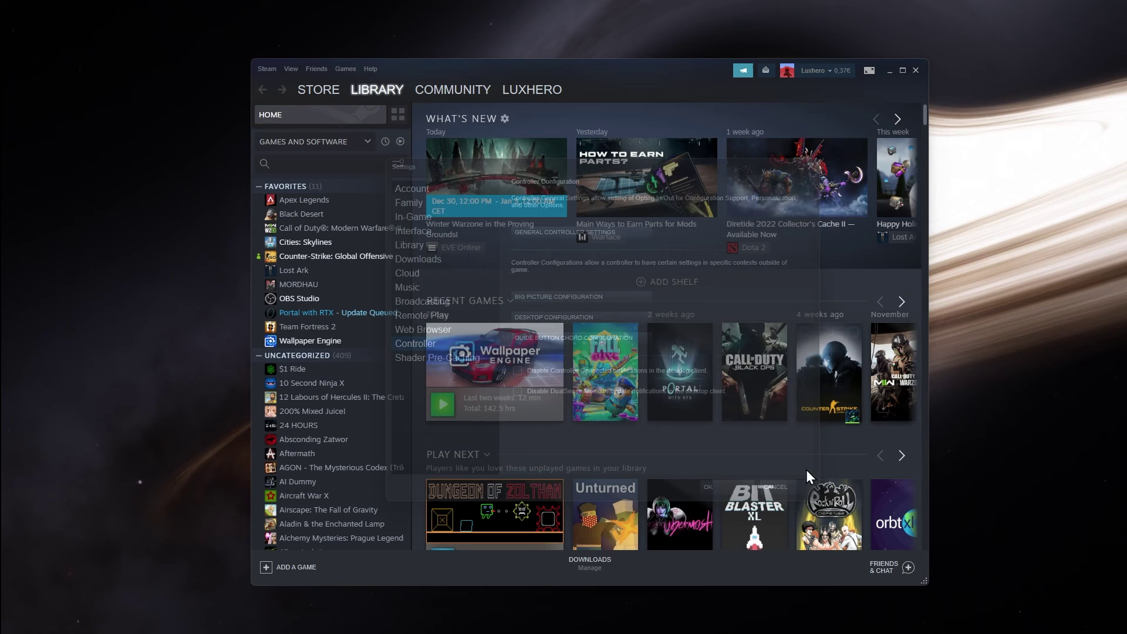